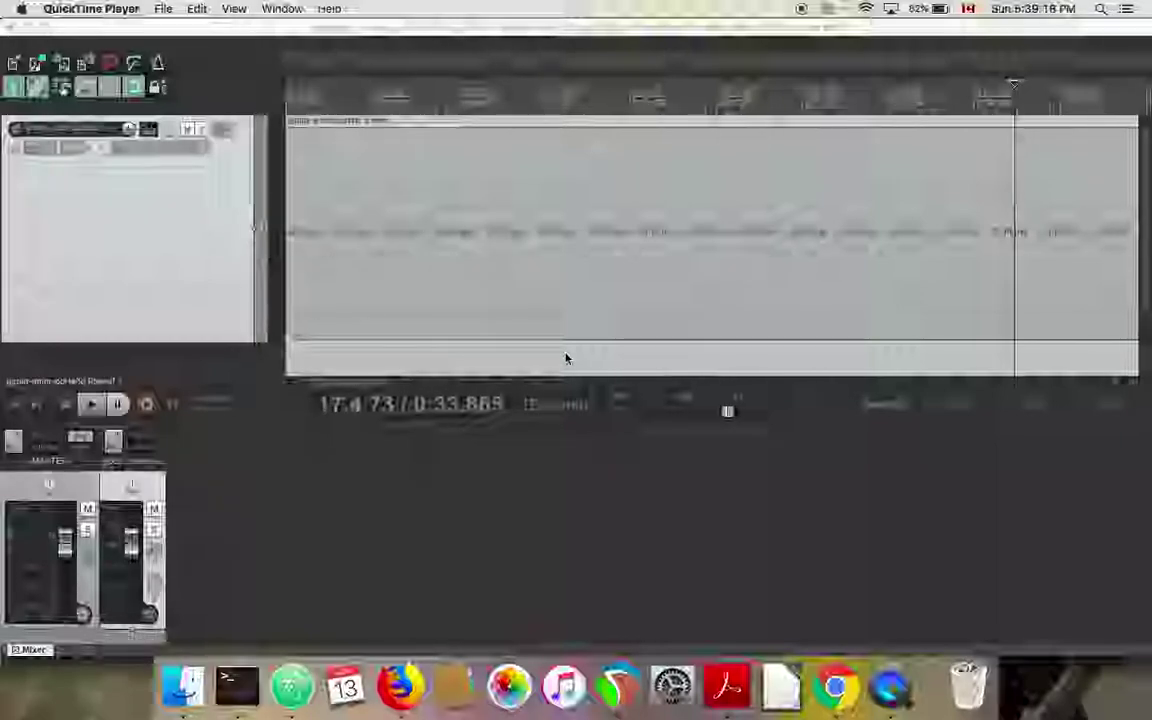
Bring REAPER forward and scroll the timeline to the waveform's loud, dense later section.
left_click(454, 31)
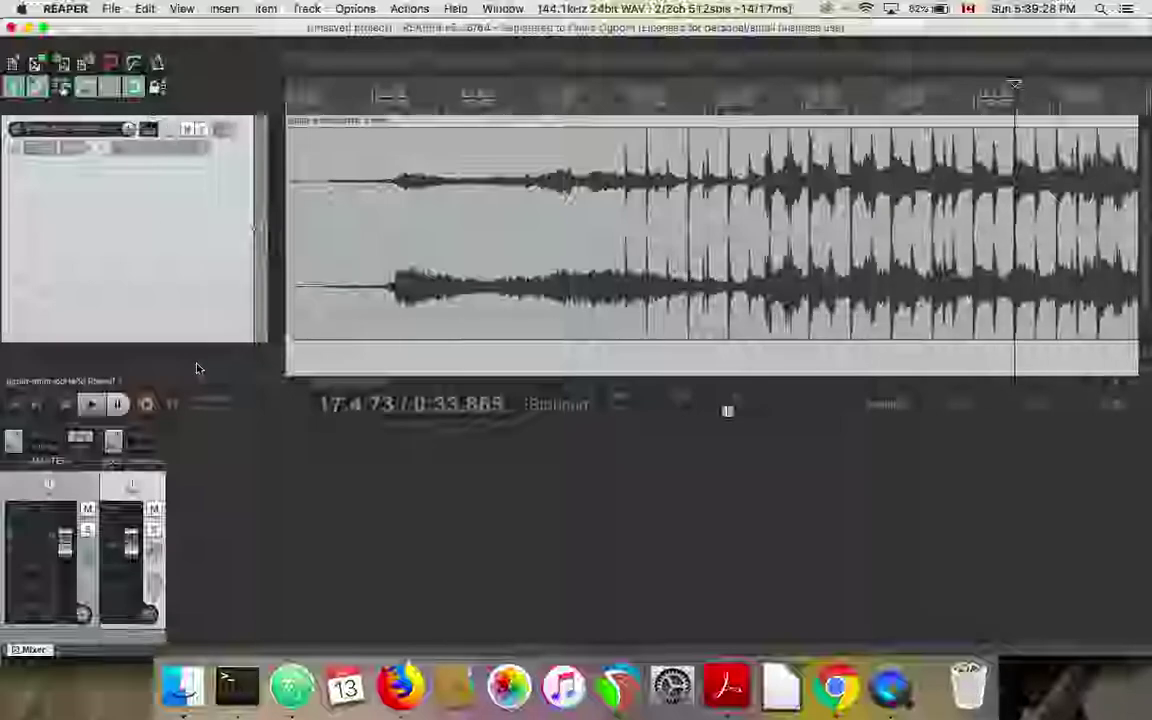
left_click_drag(337, 390, 560, 348)
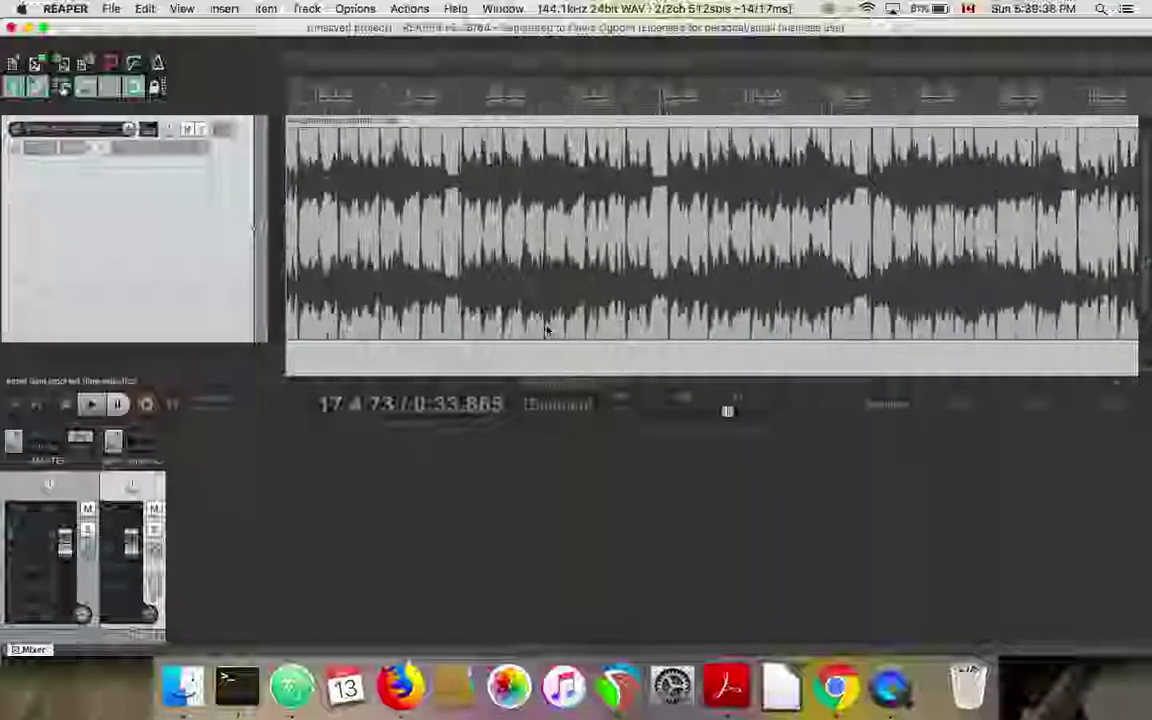
Set the edit cursor at 1:41.500 and zoom in until individual oscillations of both channels show.
left_click(605, 82)
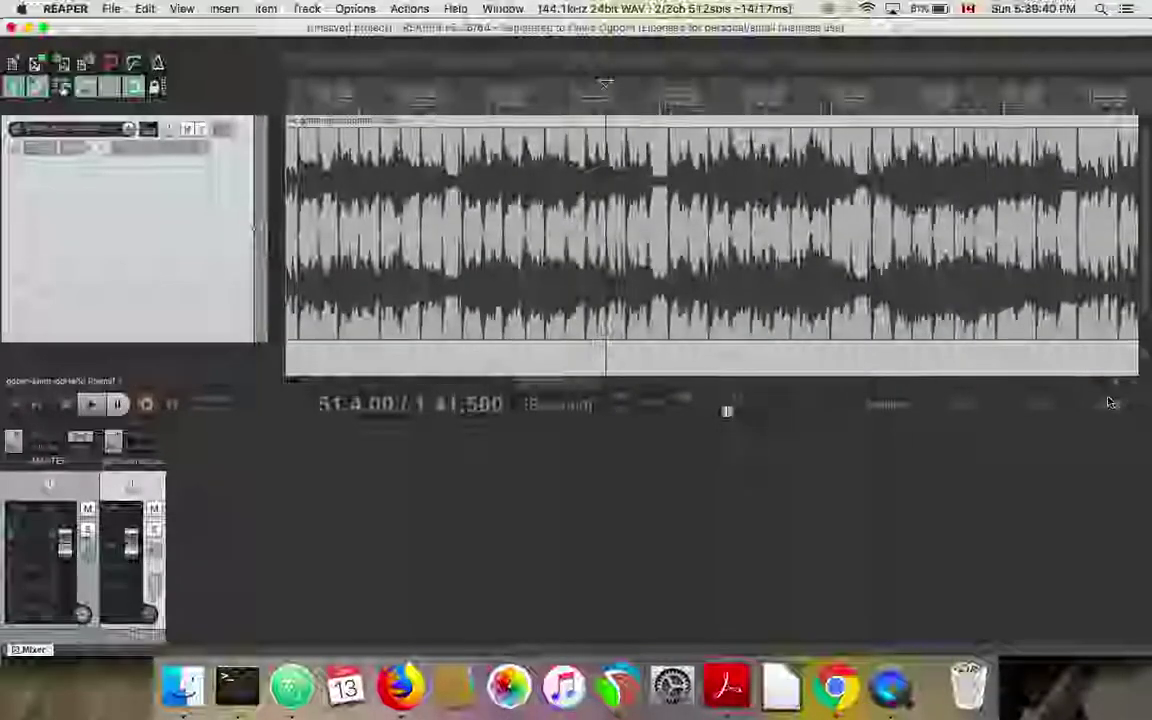
scroll(1116, 392, "up", 8)
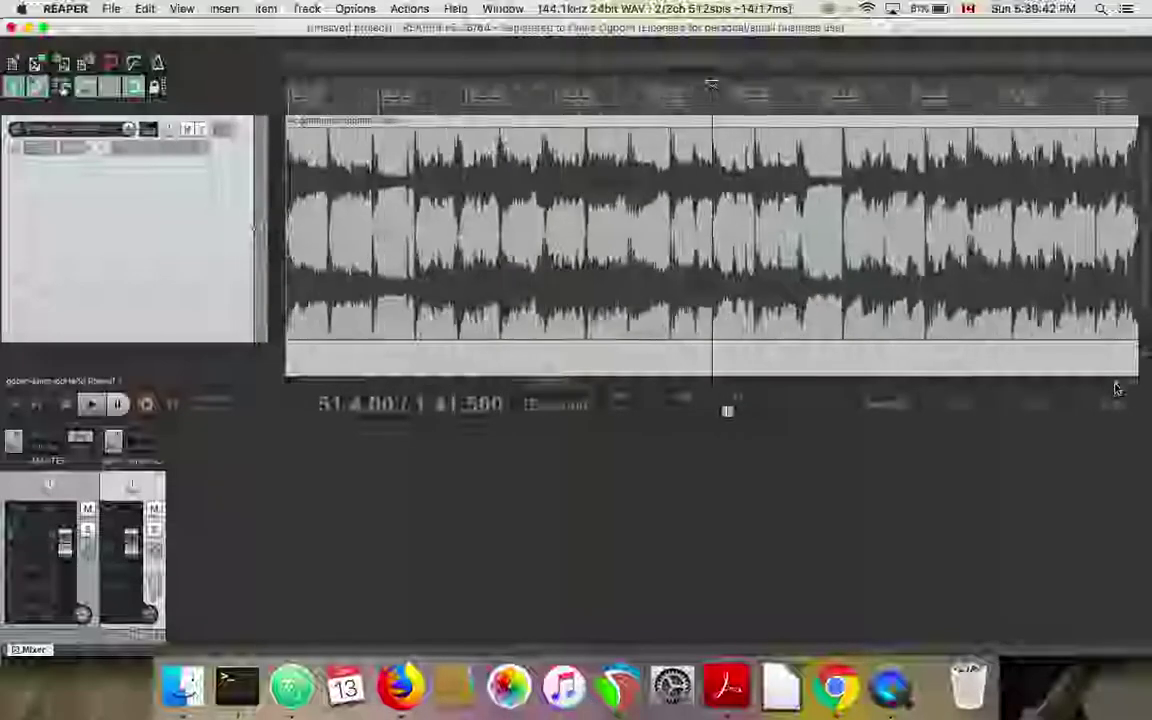
scroll(1116, 390, "up", 8)
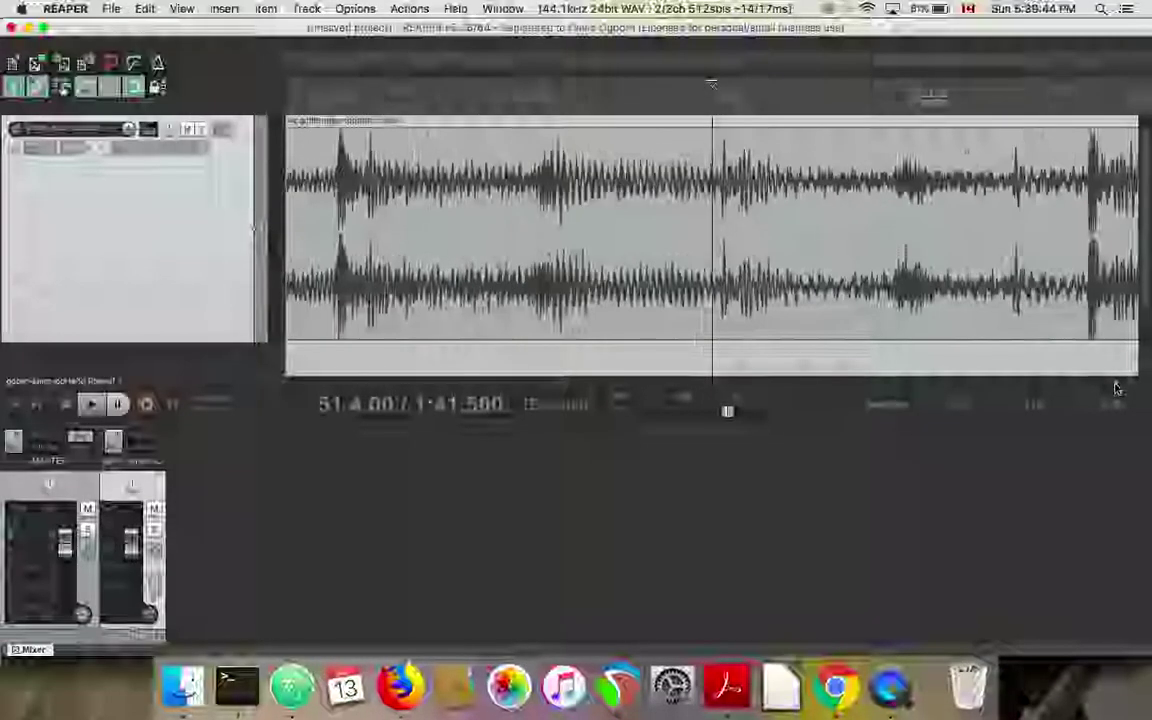
scroll(1116, 390, "up", 8)
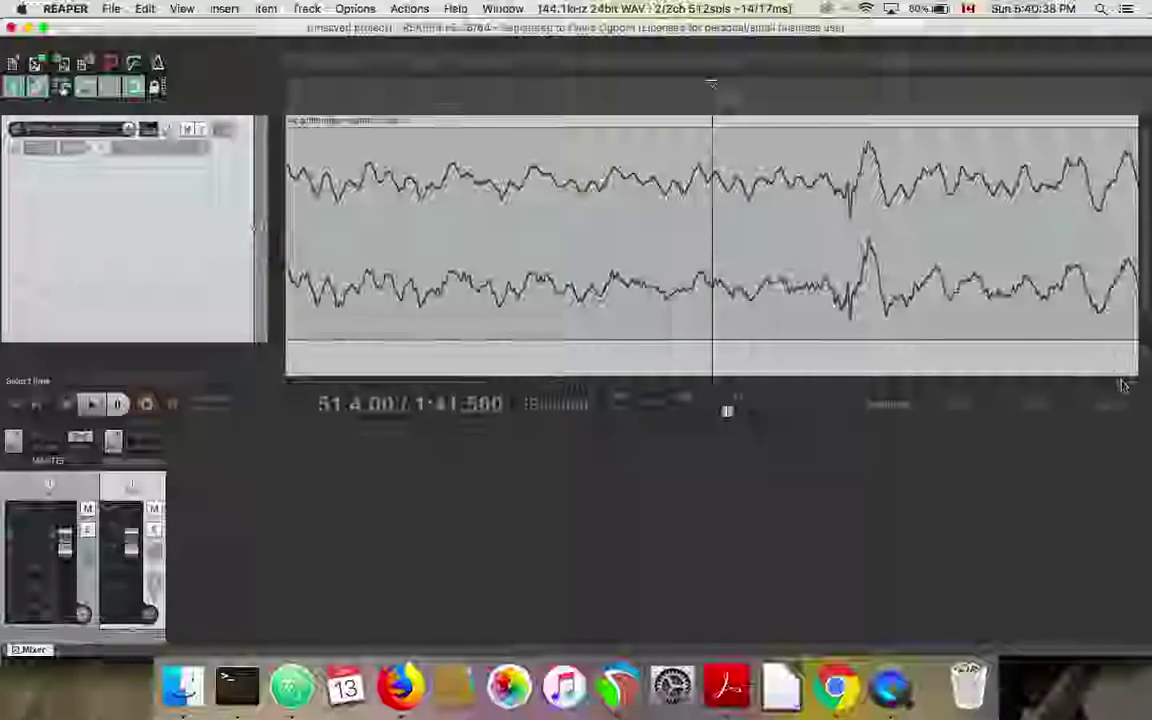
Zoom in further until both channels appear as smooth, continuous wave curves.
scroll(1118, 386, "up", 3)
scroll(1121, 388, "up", 3)
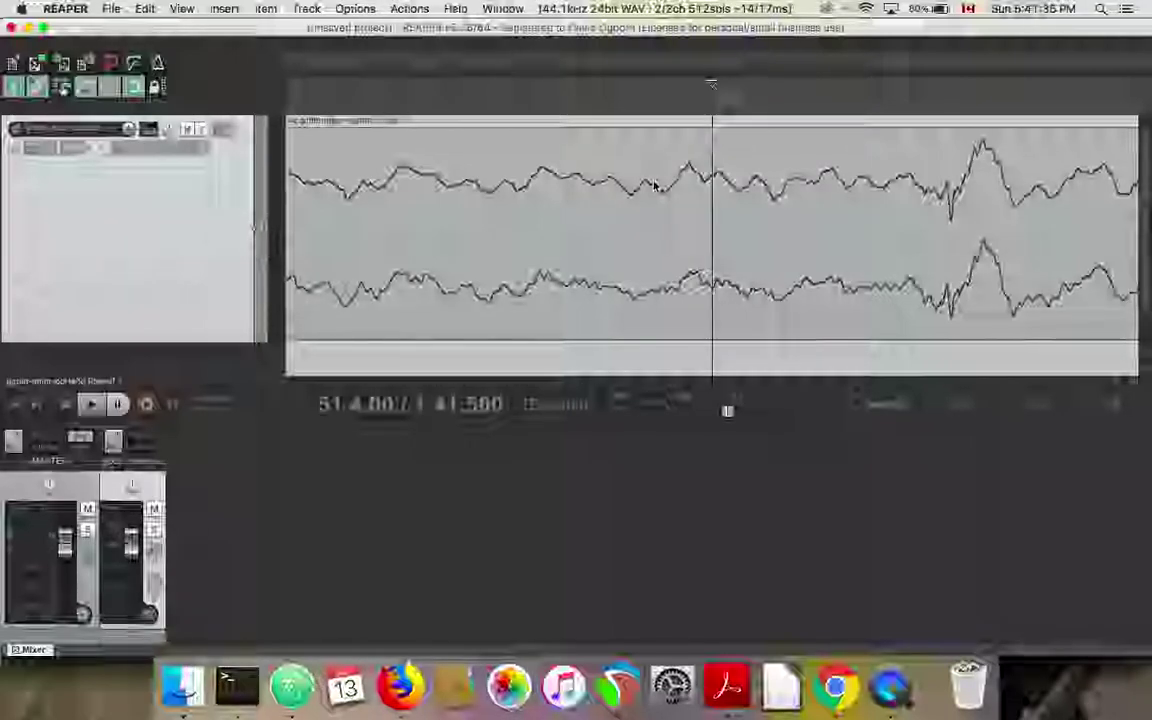
Zoom out horizontally until the whole stereo audio item is visible.
scroll(1133, 388, "down", 8)
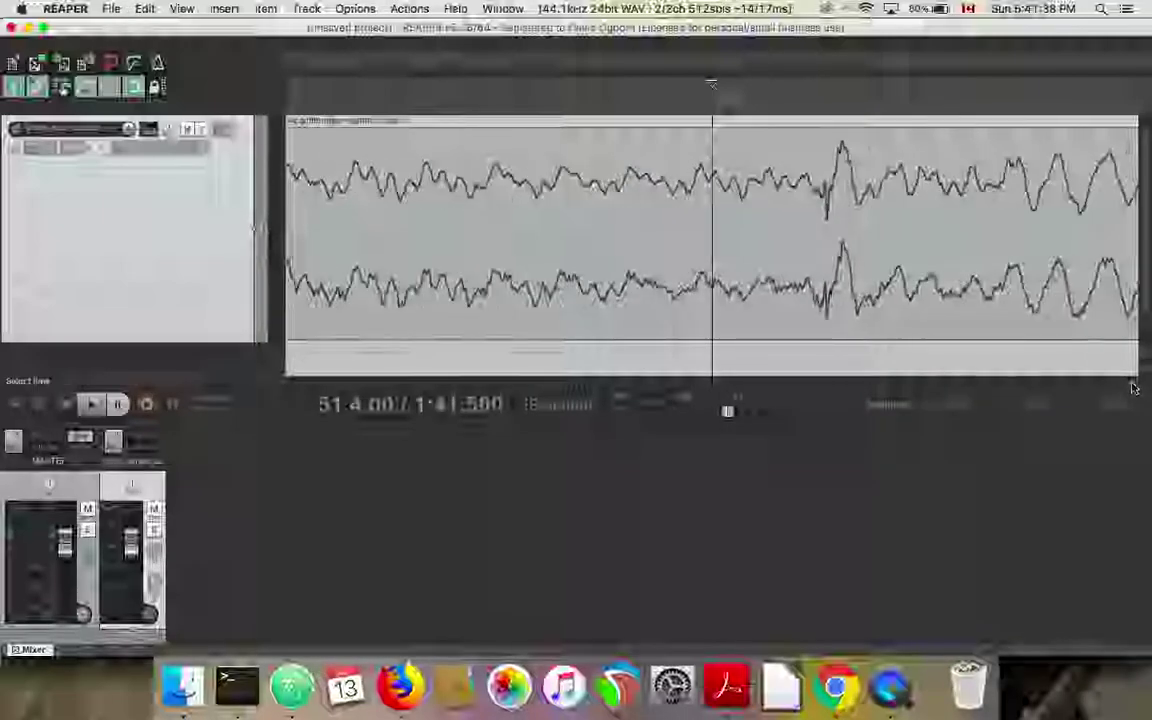
scroll(1133, 388, "down", 8)
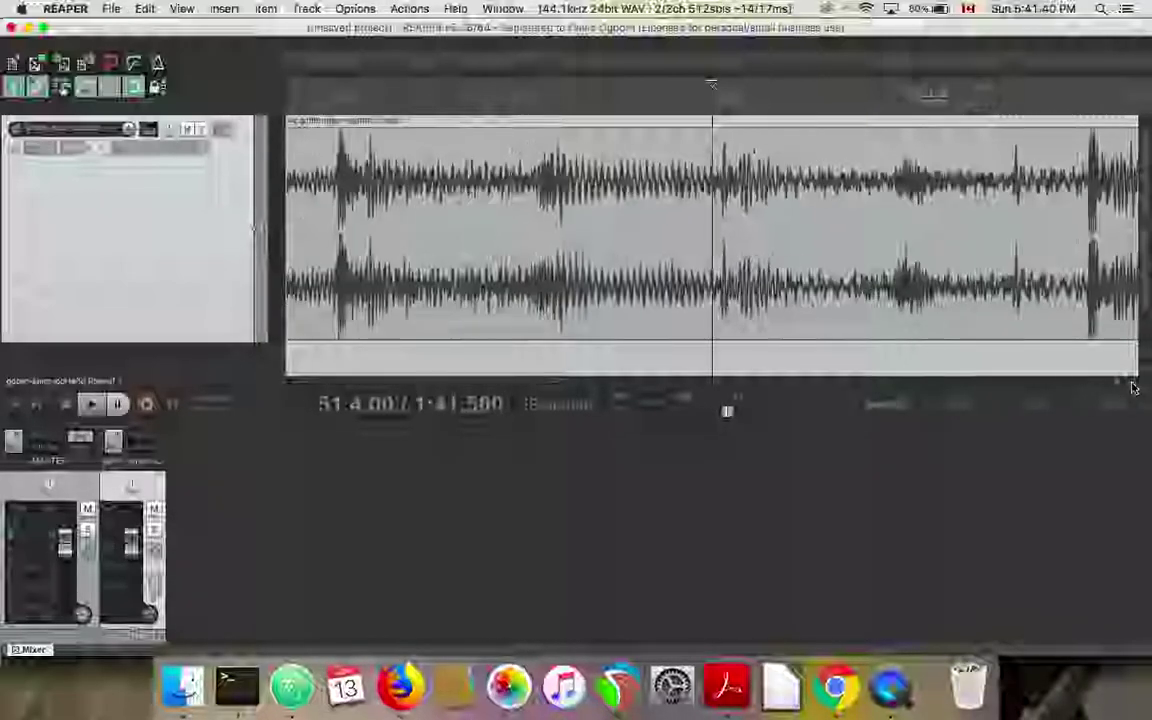
scroll(1133, 388, "down", 8)
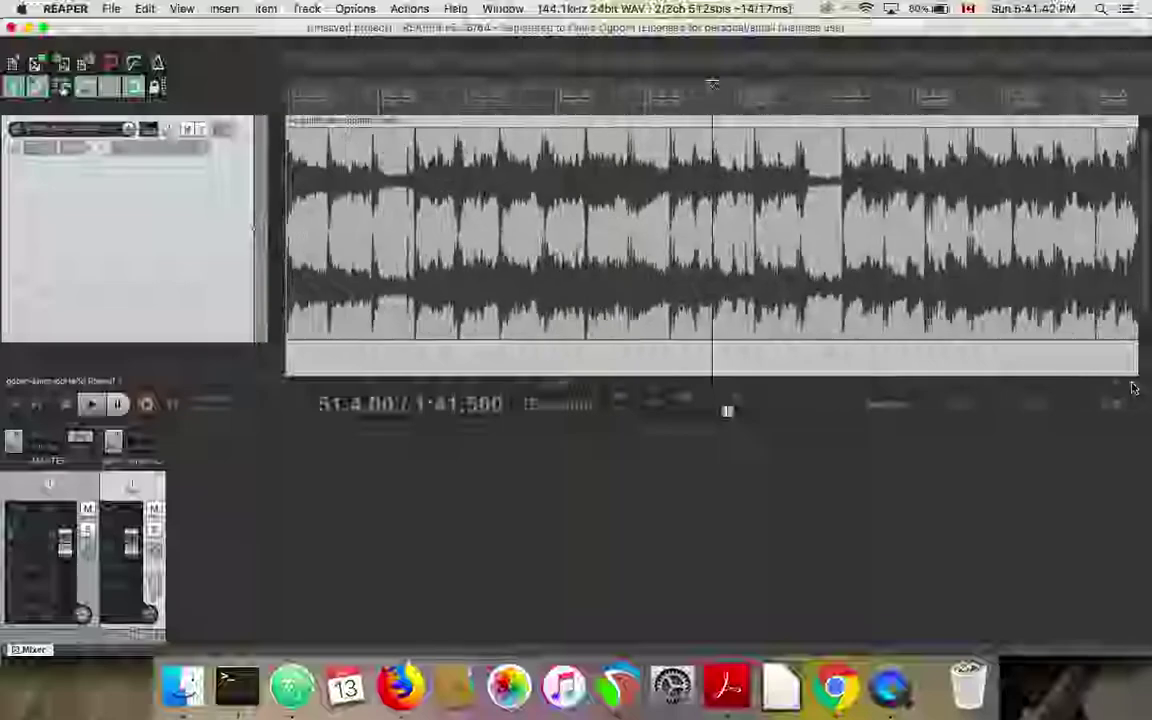
scroll(1133, 388, "down", 8)
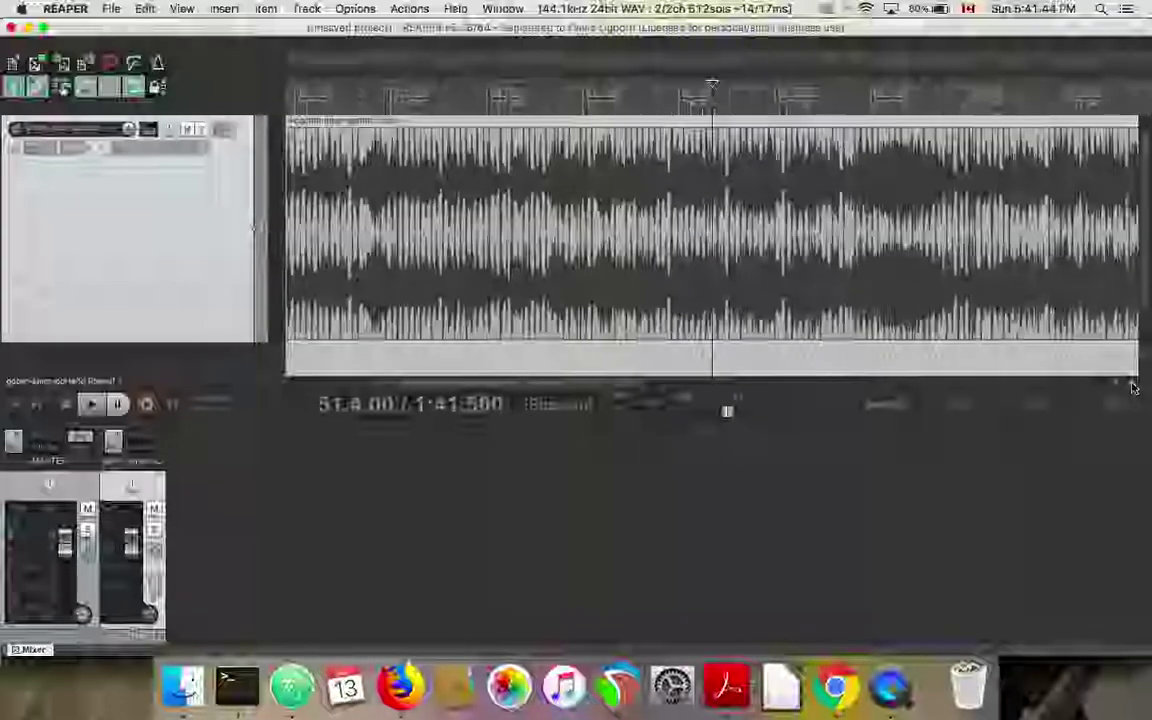
scroll(1133, 388, "down", 4)
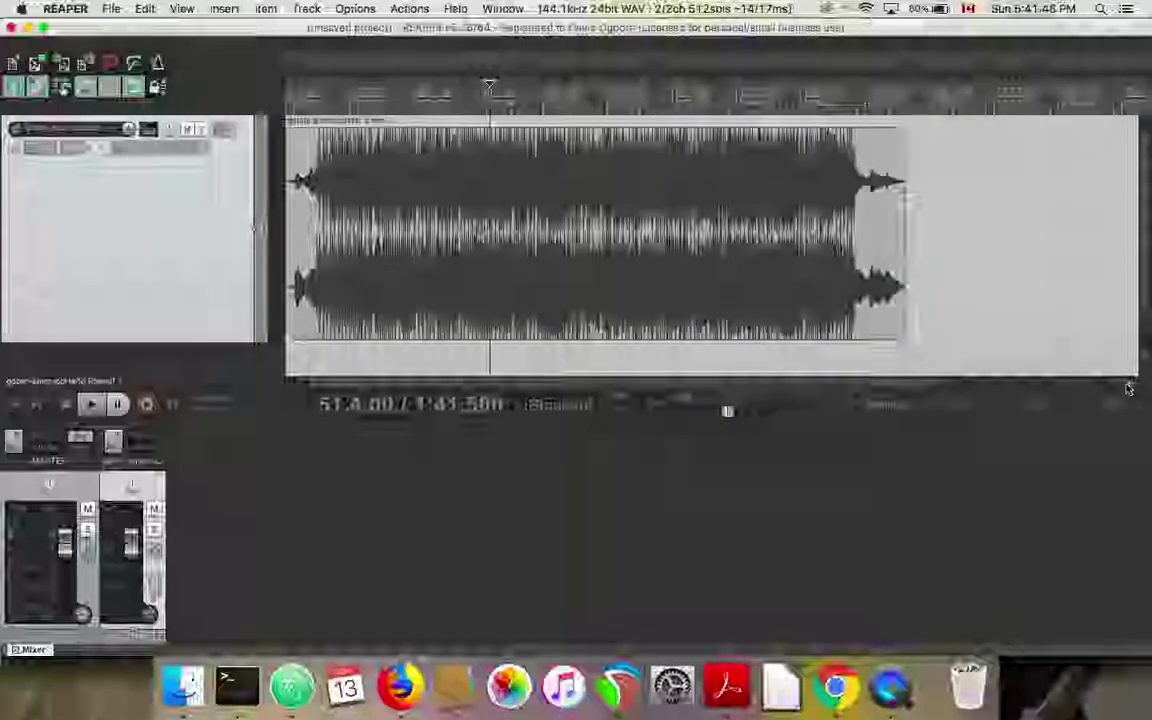
Zoom back in to a closer view of densely packed oscillations in both channels.
scroll(1122, 389, "up", 4)
scroll(1122, 389, "up", 4)
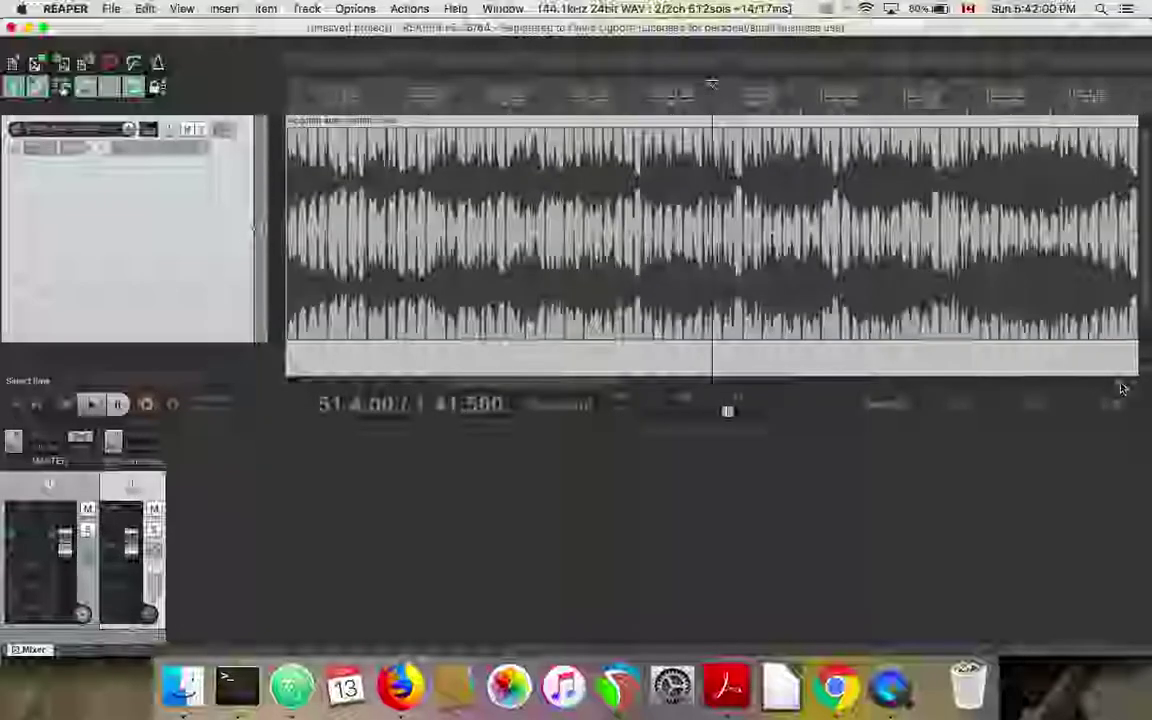
left_click_drag(1122, 388, 1122, 388)
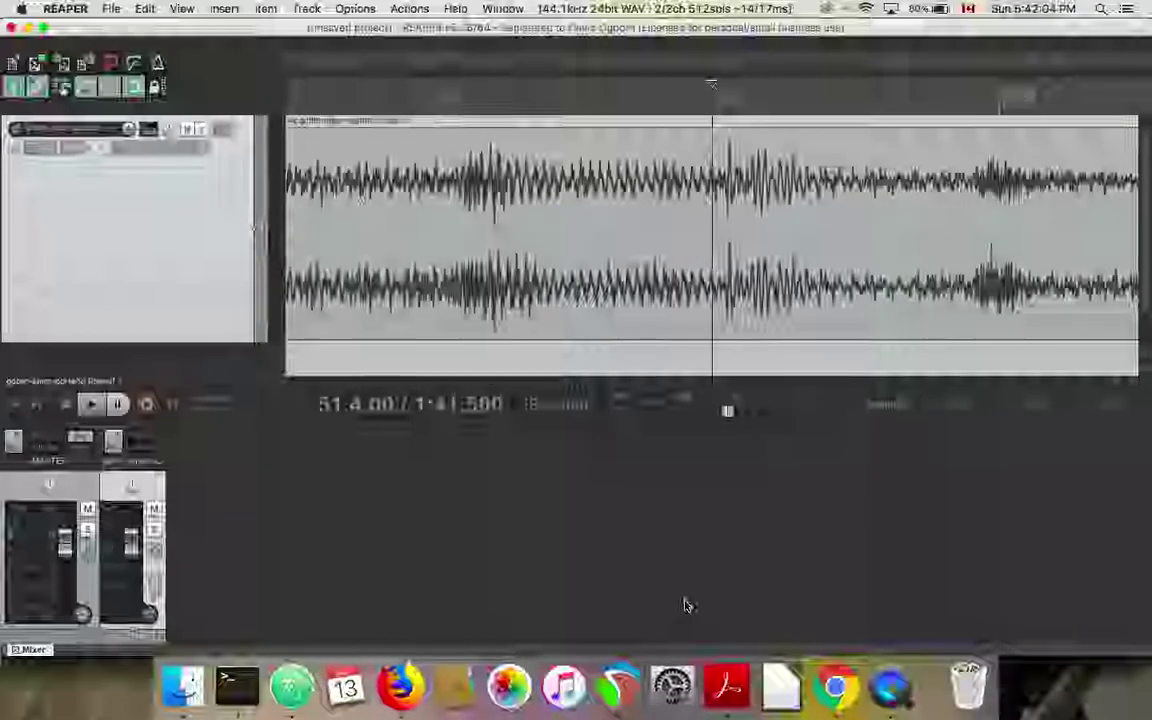
In Atom, type the heading 'sound as signal' and the bullet '-signal -> varies in time'.
left_click(291, 686)
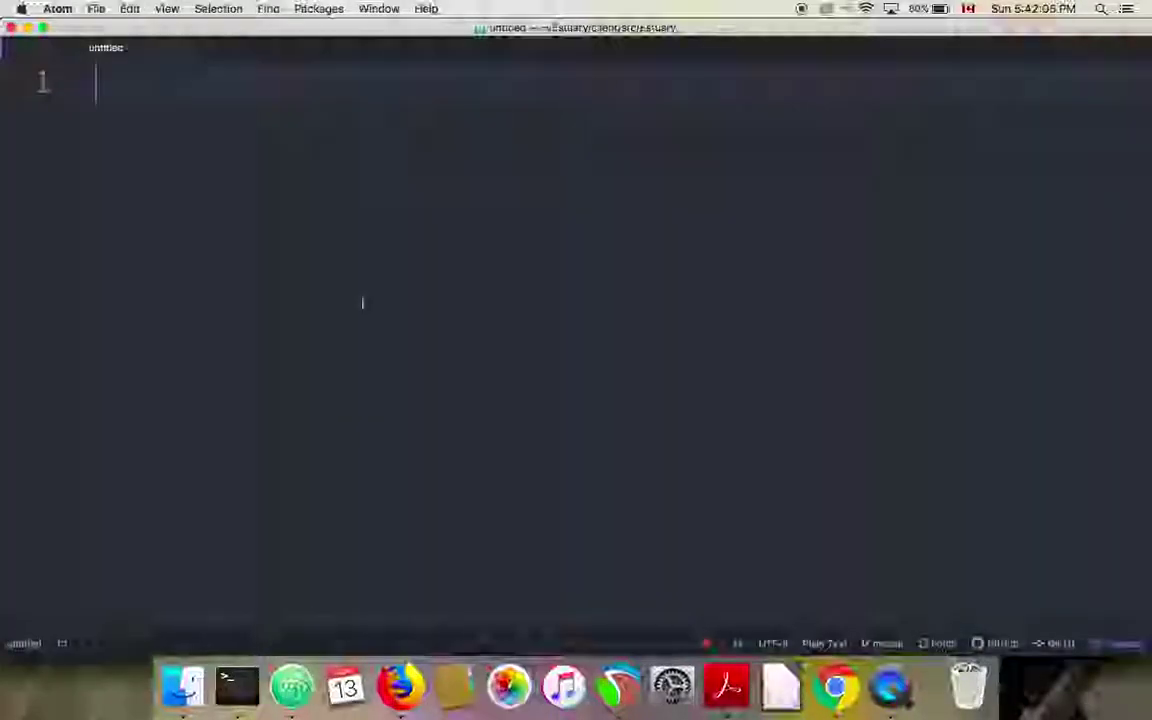
type("sound as signal")
key("Return")
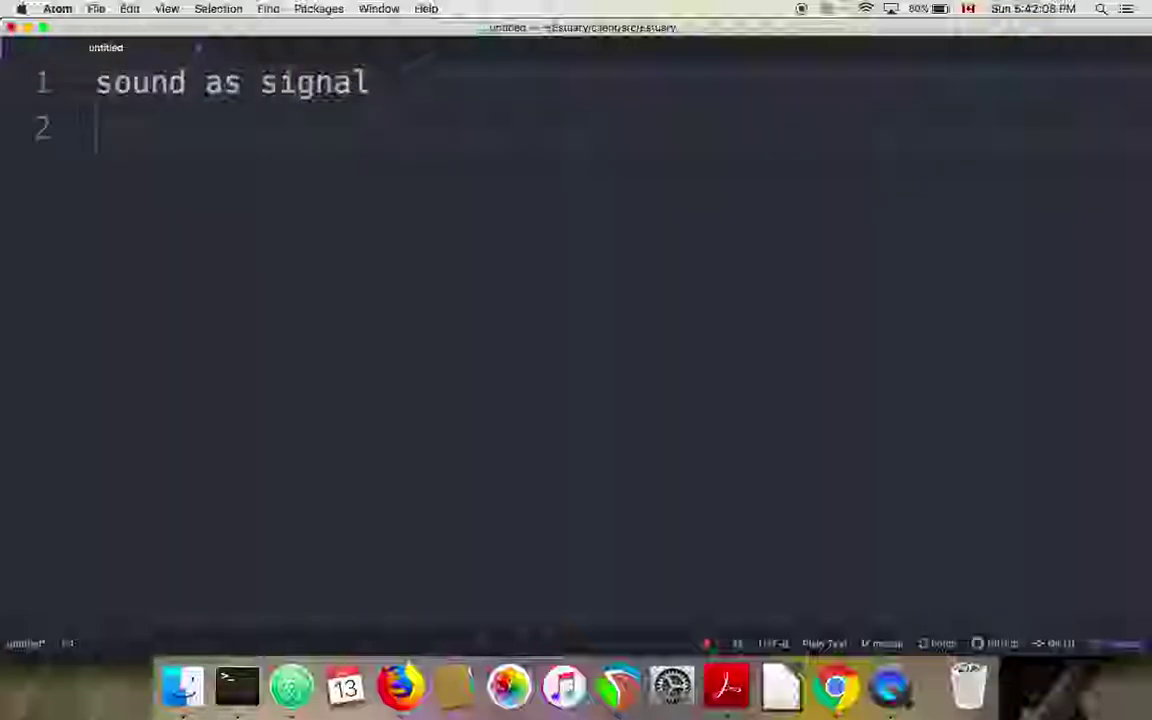
type("-")
key("BackSpace")
type("s")
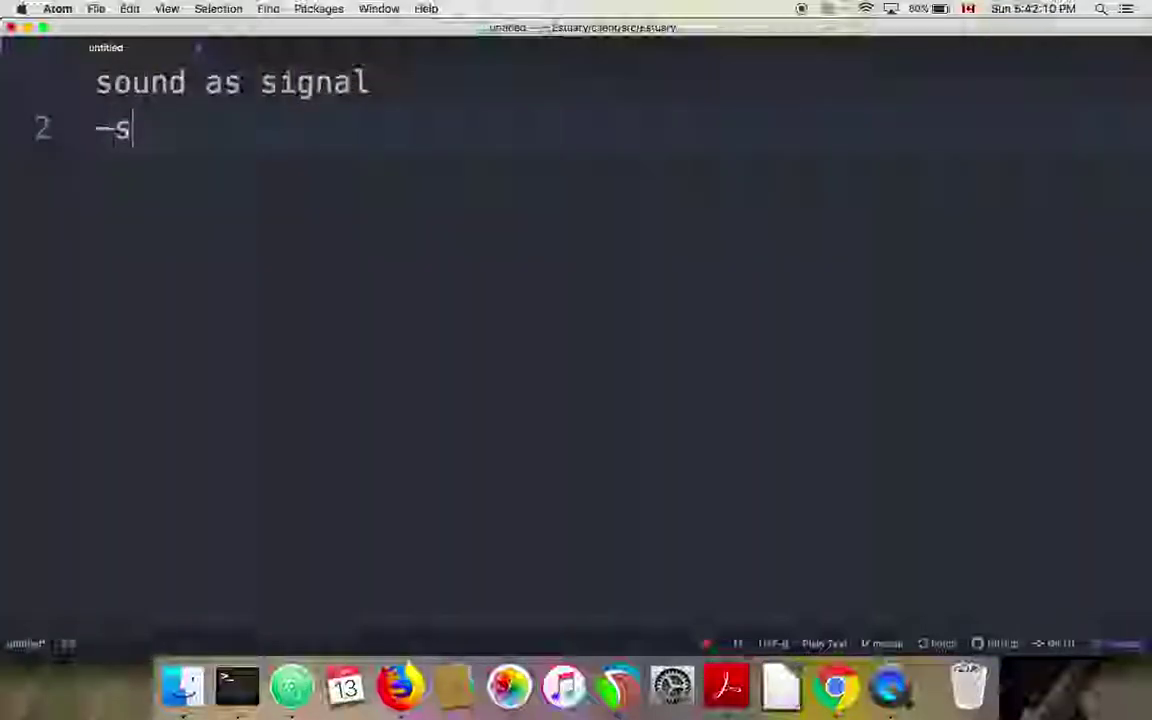
type("ignal -> varies in time")
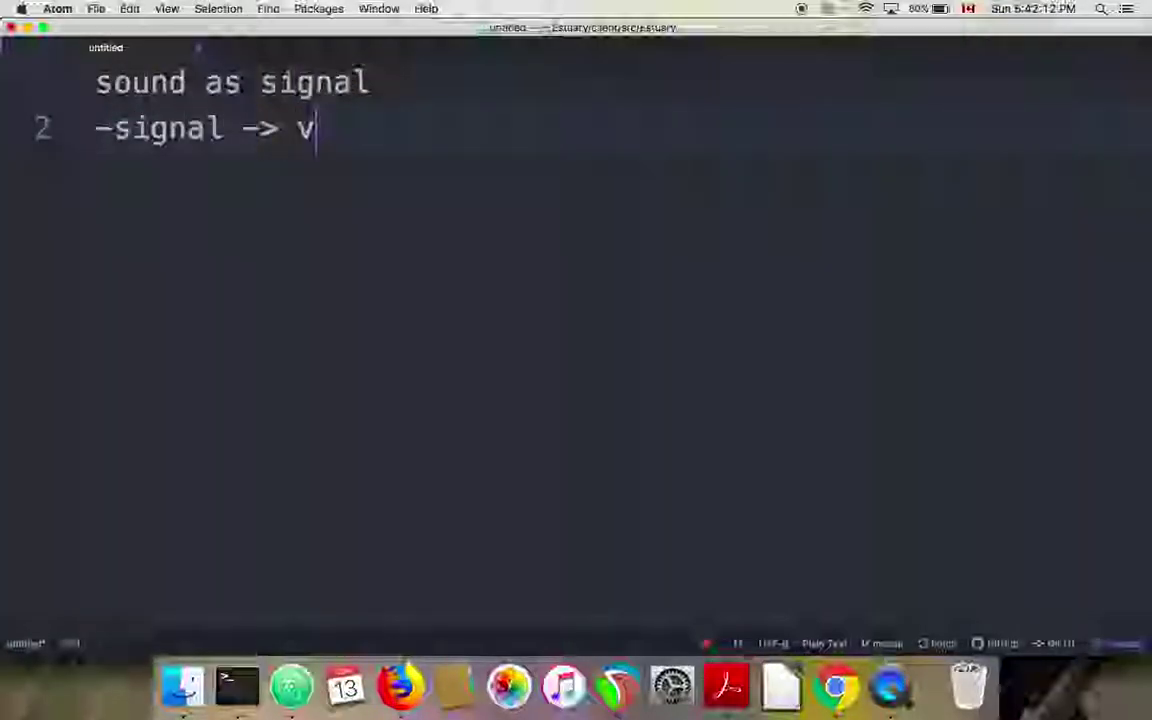
key("Return")
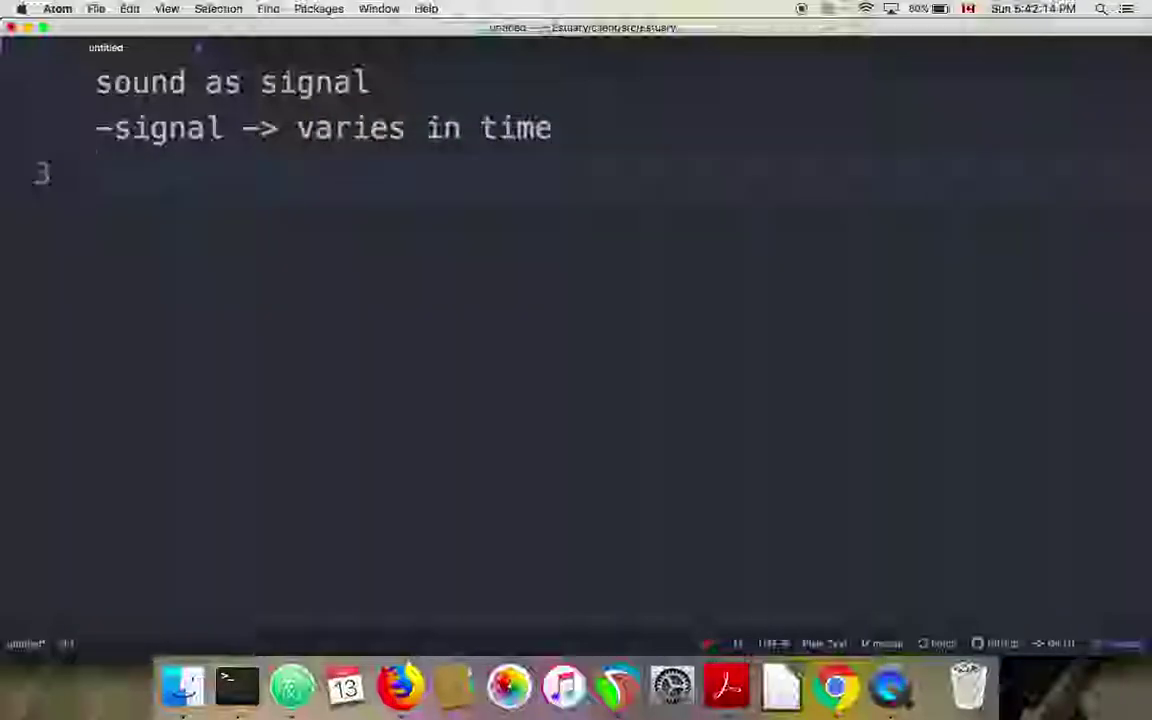
Add bullets '-continuous signal (no completely immediate jumps)' and '-bipolar signal' varying around a rest position.
type("-")
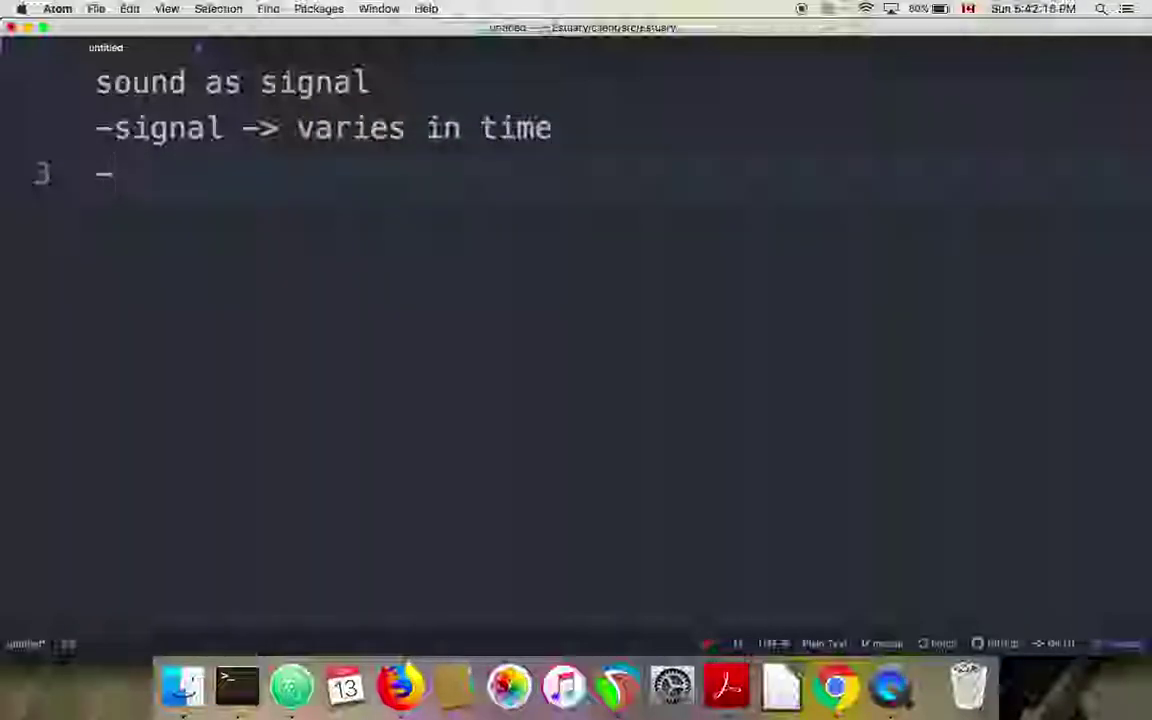
type("contin")
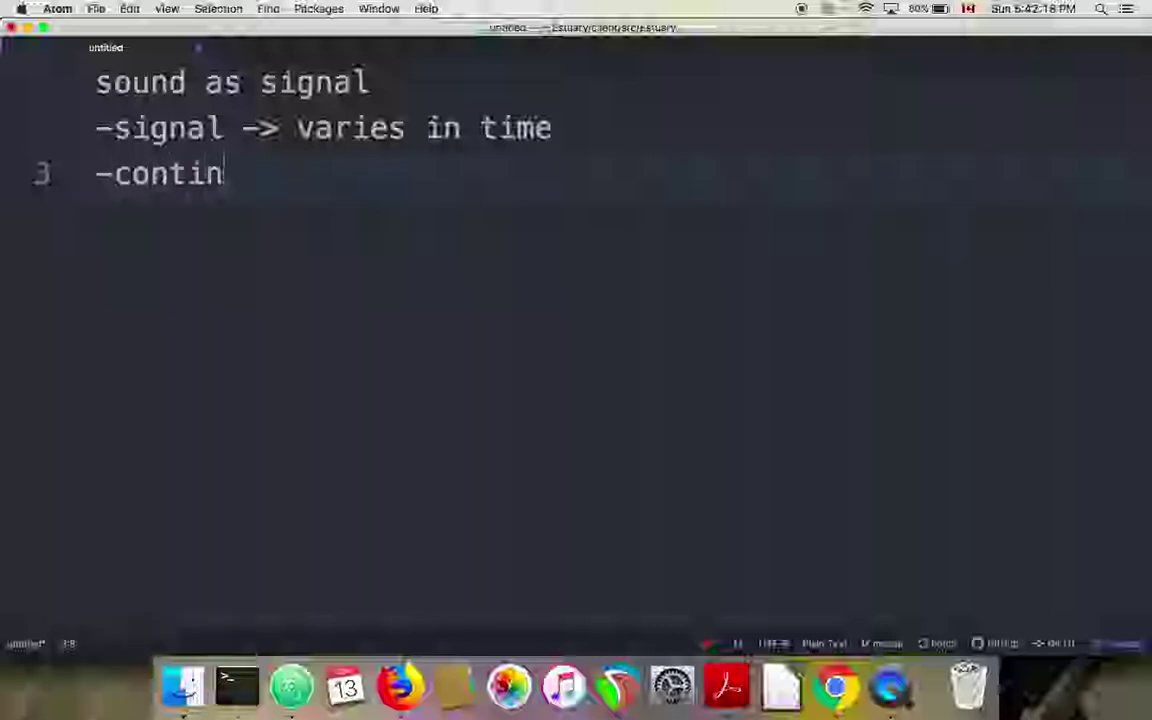
type("uous signal -")
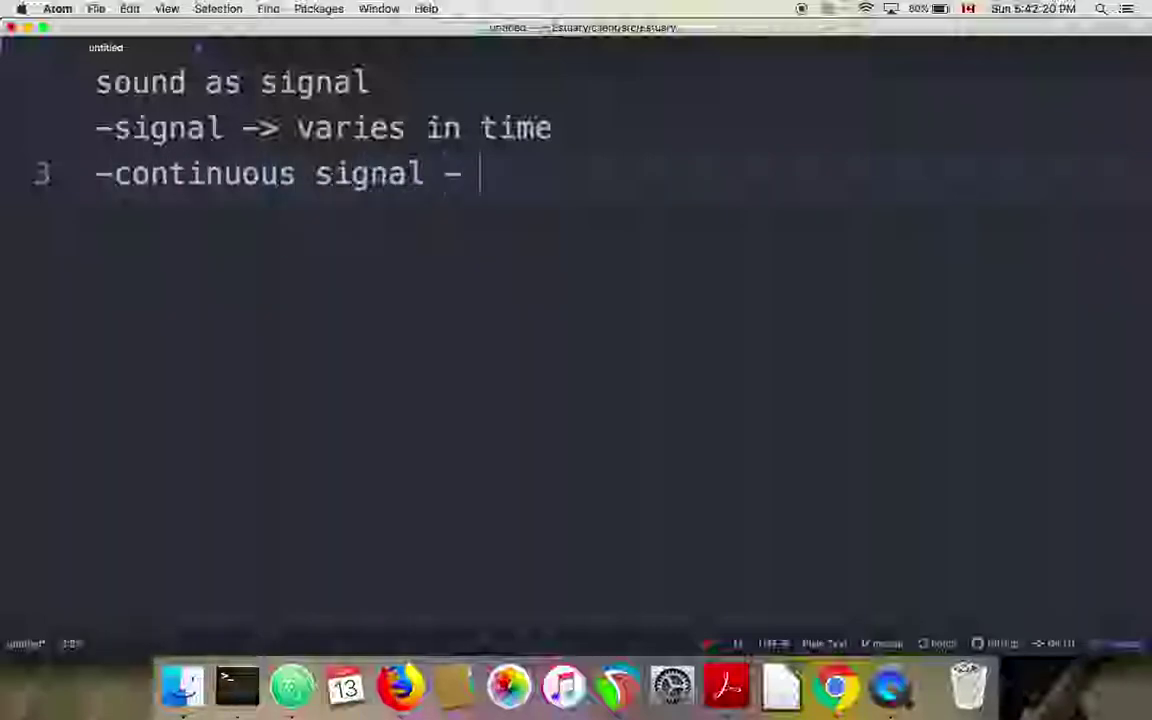
key("BackSpace")
key("BackSpace")
type("(no ")
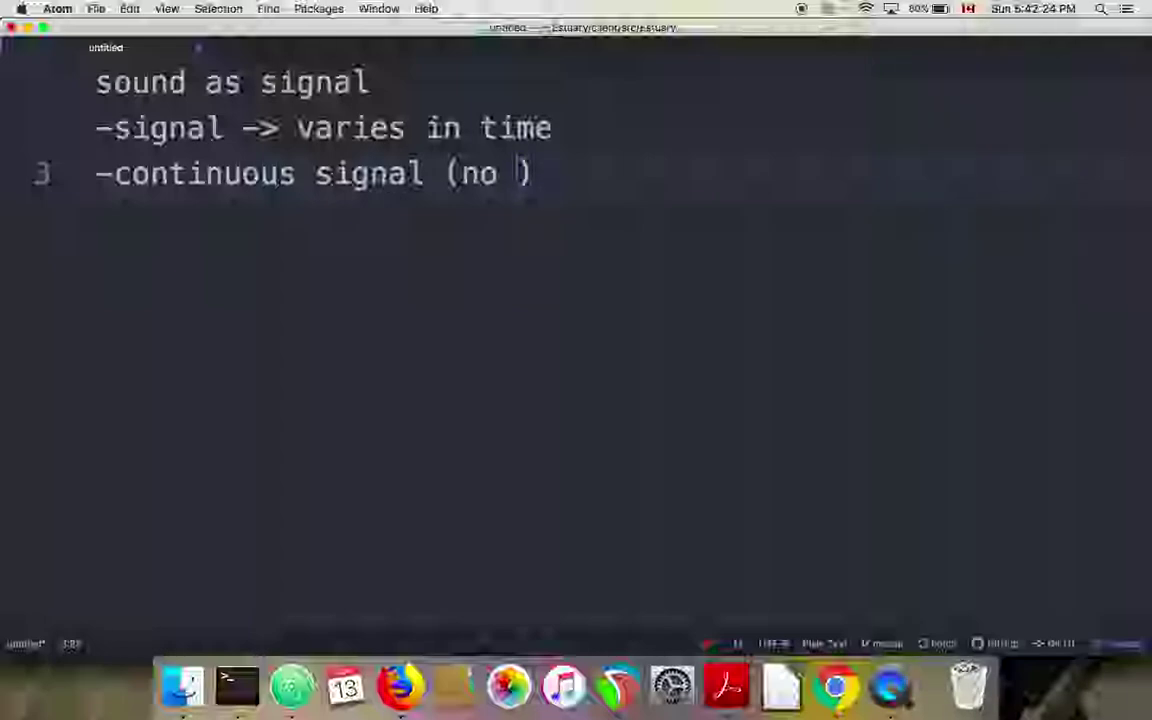
type("completely ")
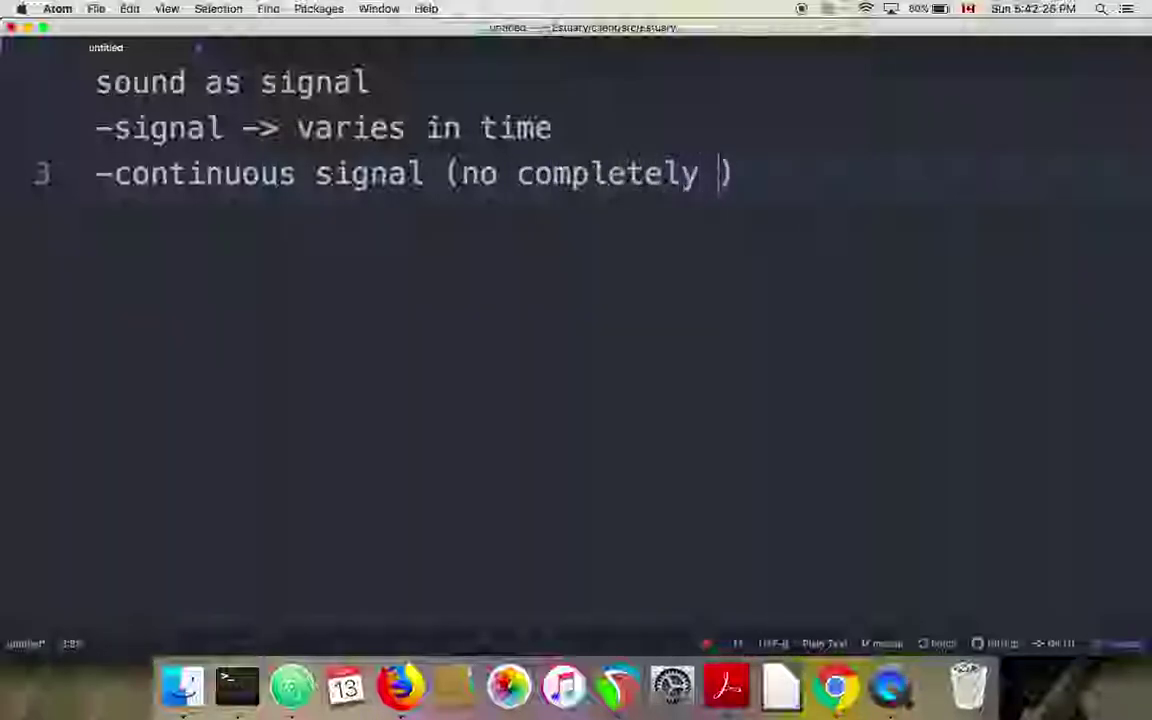
type("immediate jumps")
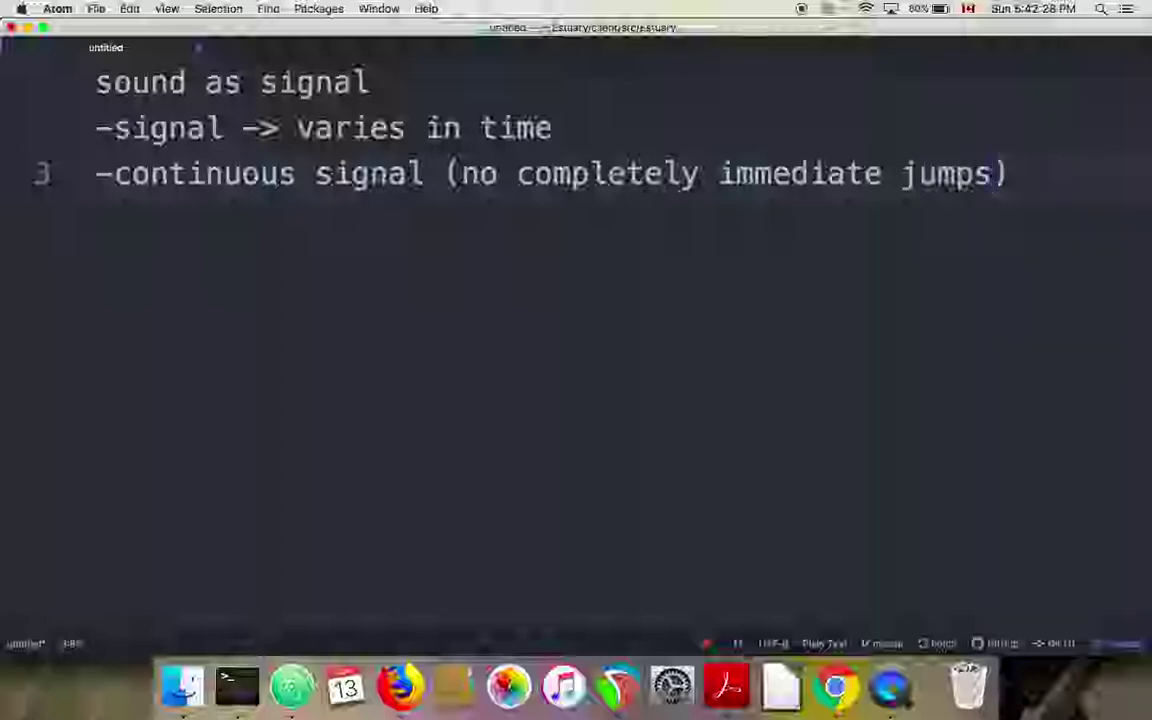
type(")")
key("Return")
type("-")
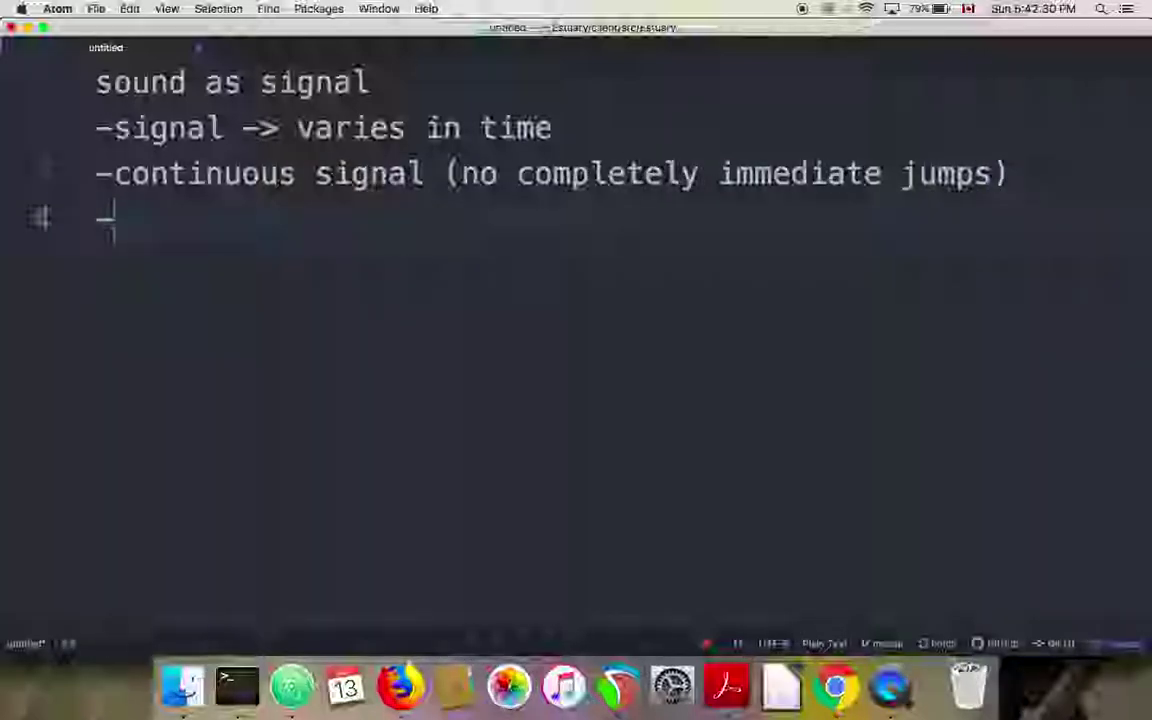
type("bip")
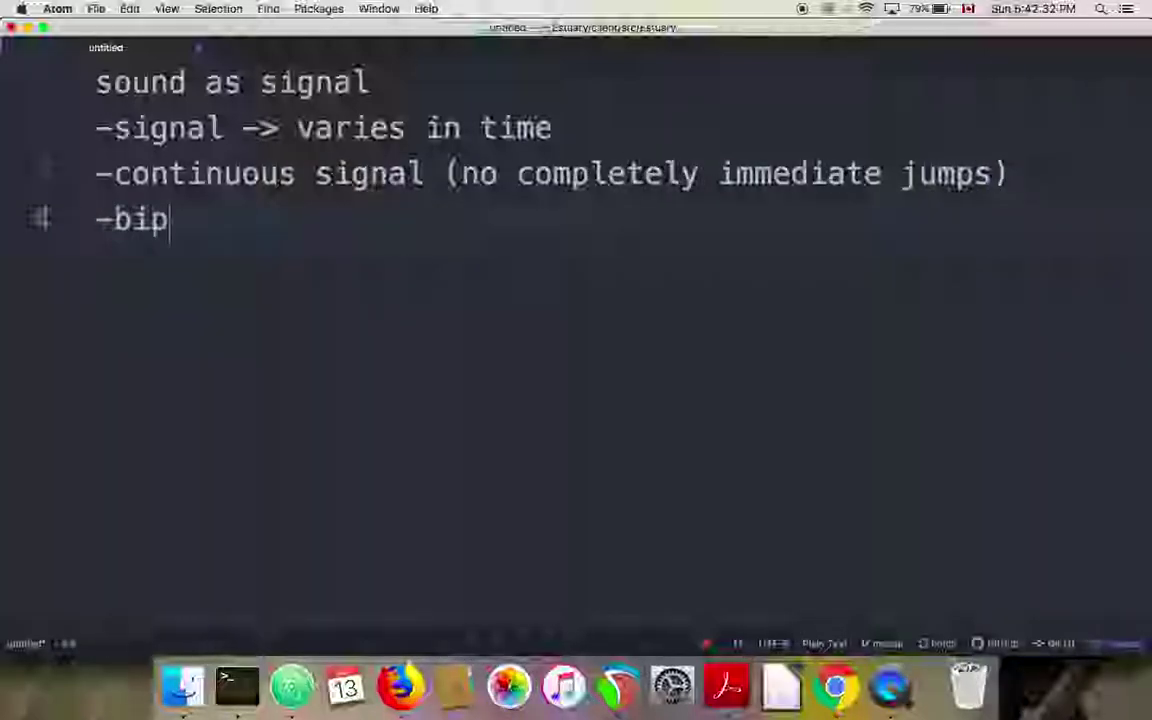
type("olar sign")
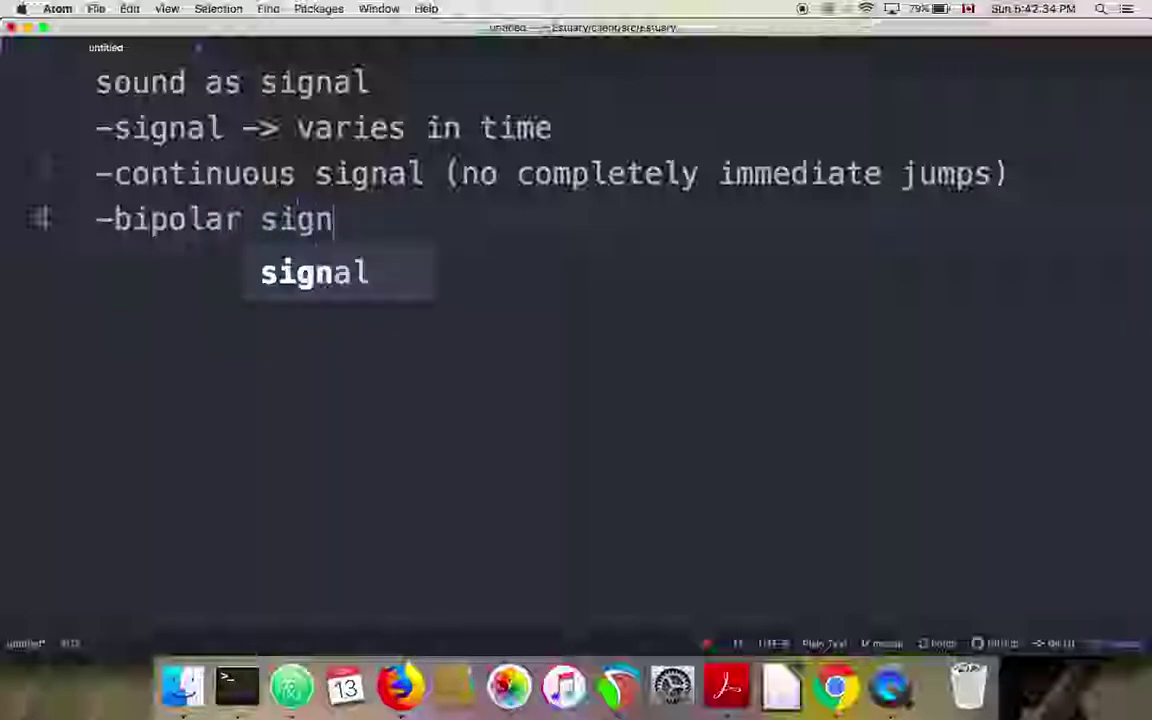
type("al - varies ")
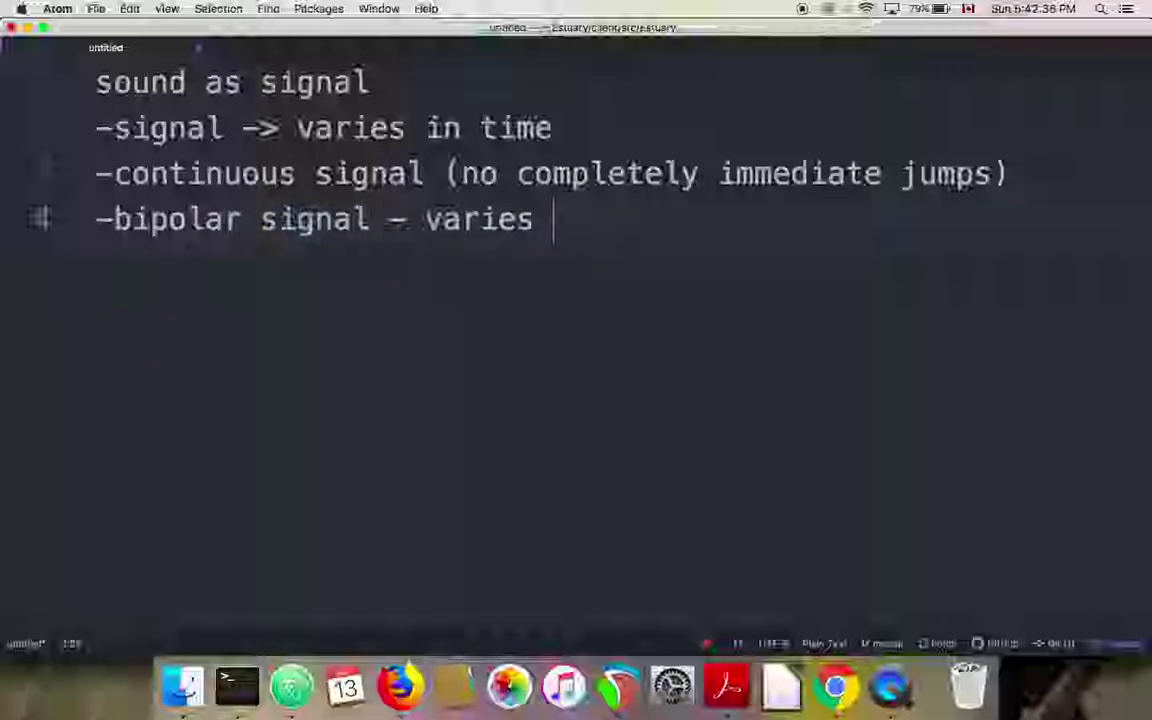
type("in both dire")
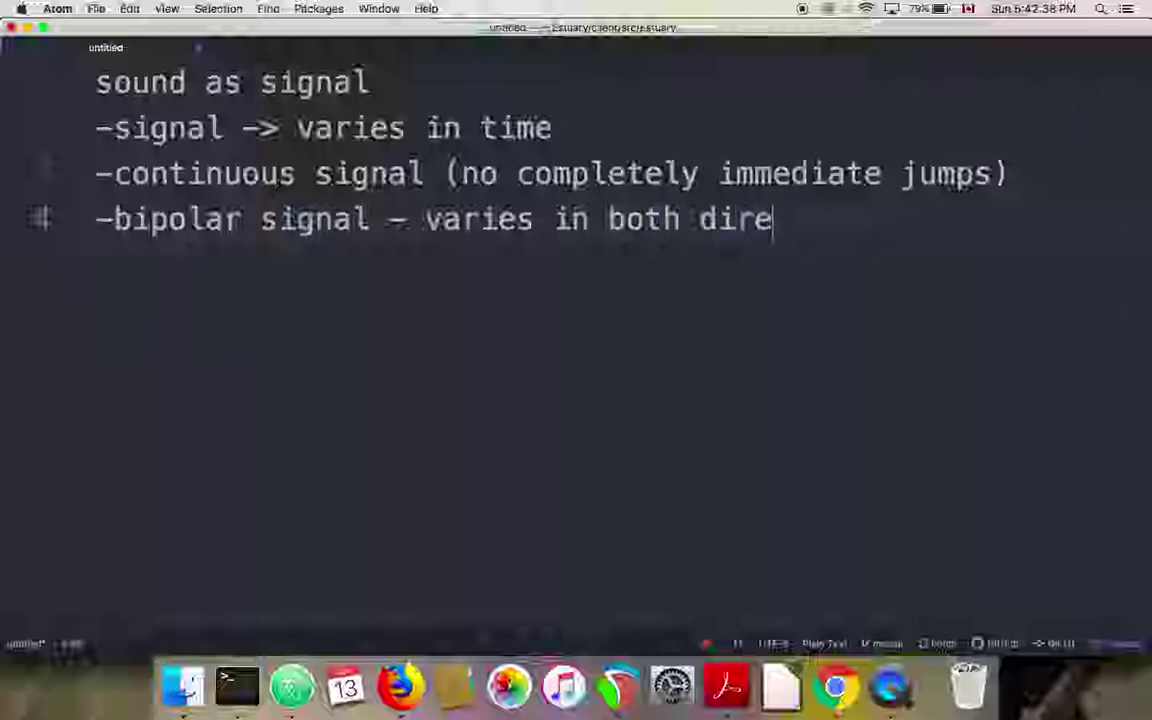
type("ctions around a res")
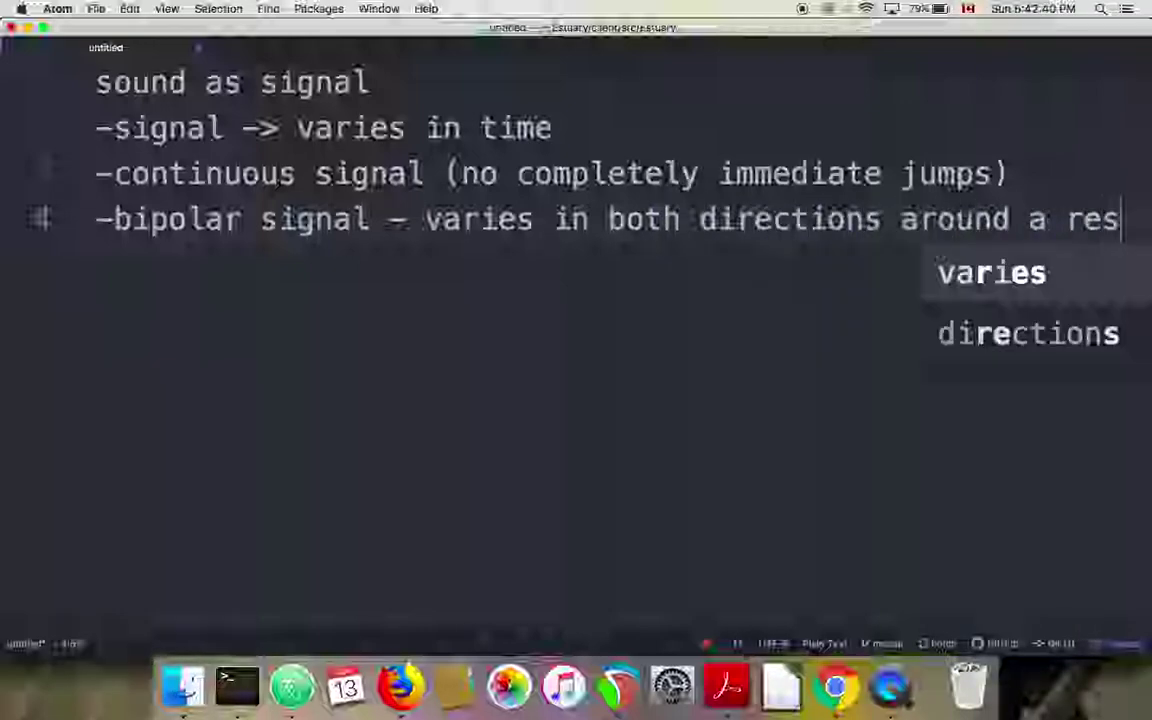
type("t position")
key("Return")
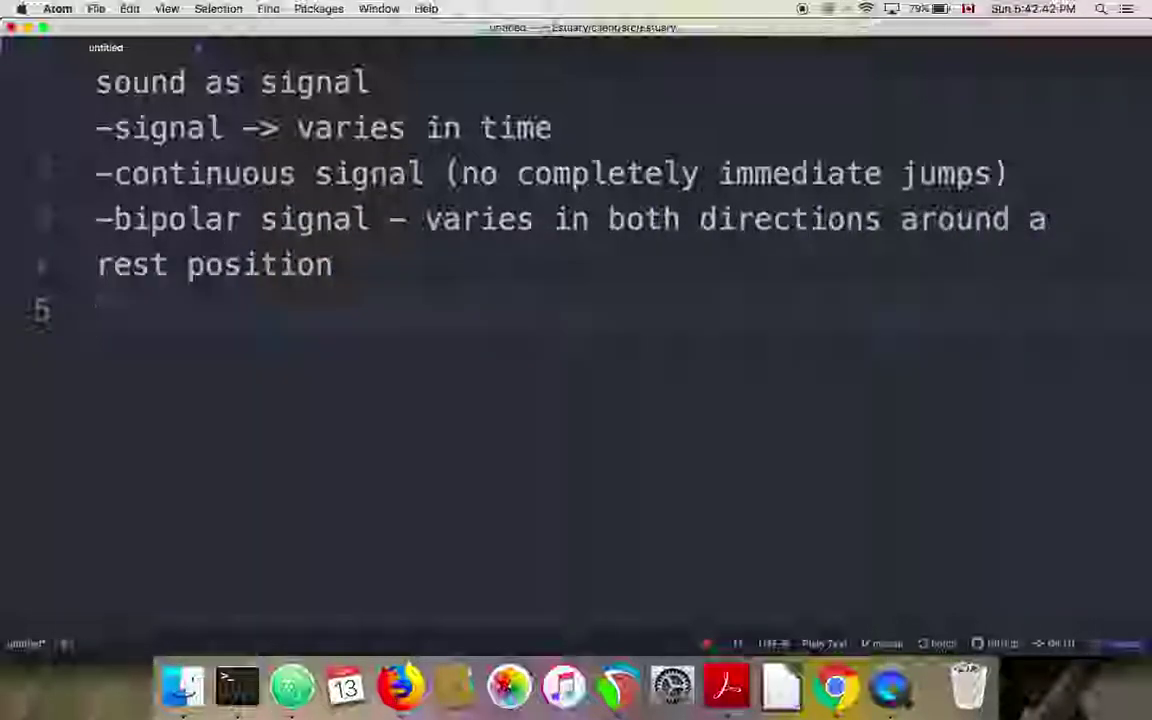